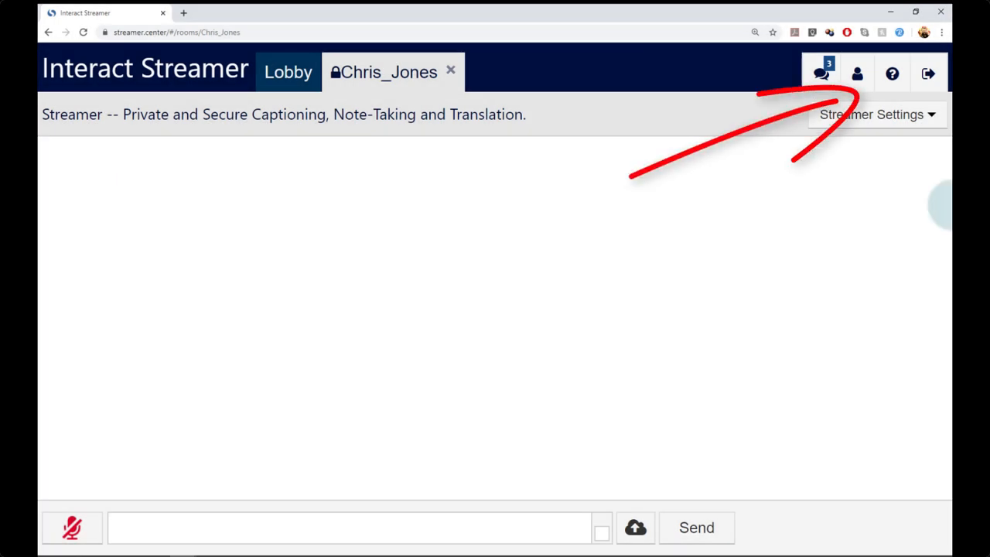
Step: Review the /setfilter and /showfilter commands in the Help guide, then close it
{"action": "left_click", "coordinate": [893, 73]}
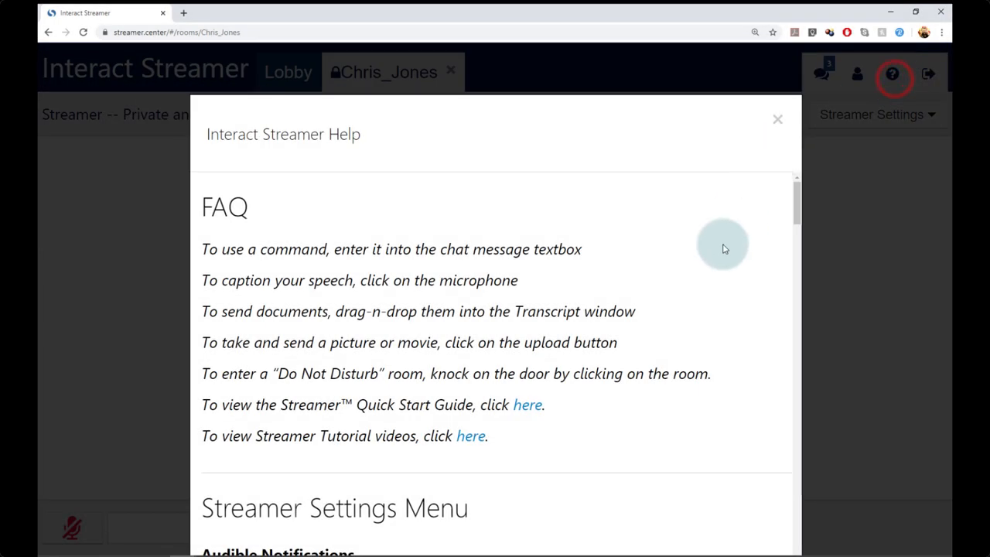
{"action": "scroll", "coordinate": [724, 248], "scroll_direction": "down", "scroll_amount": 5}
{"action": "scroll", "coordinate": [725, 248], "scroll_direction": "down", "scroll_amount": 5}
{"action": "scroll", "coordinate": [724, 249], "scroll_direction": "down", "scroll_amount": 5}
{"action": "scroll", "coordinate": [724, 248], "scroll_direction": "down", "scroll_amount": 5}
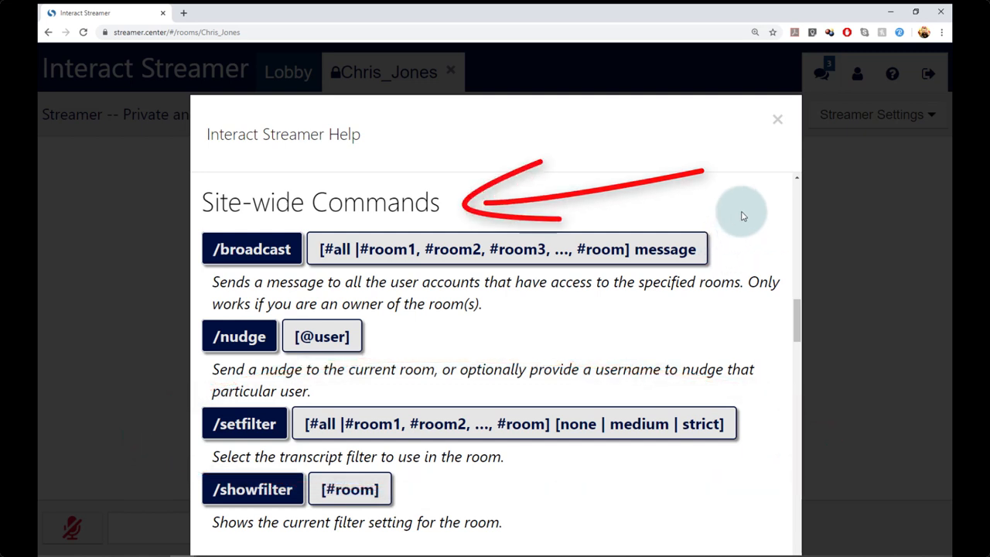
{"action": "left_click", "coordinate": [780, 122]}
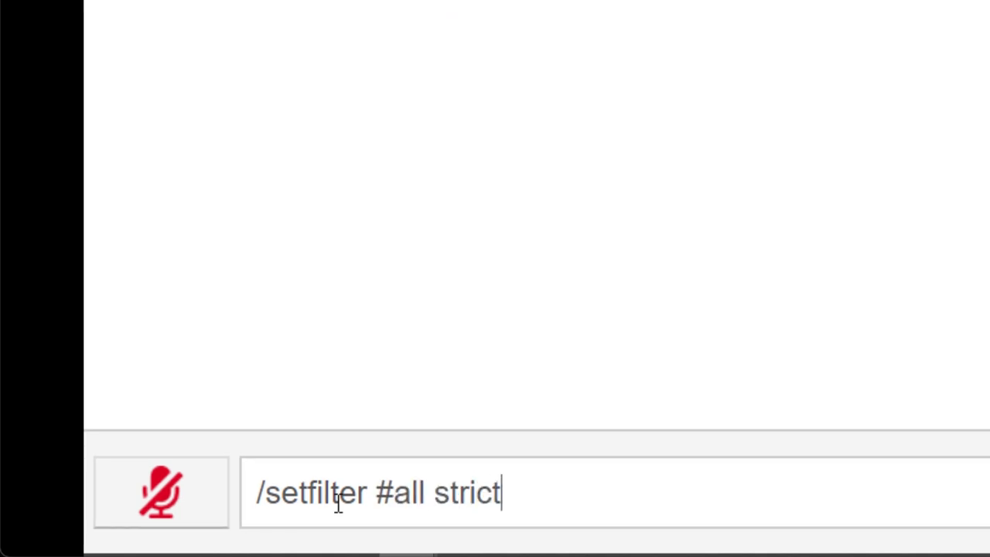
Step: Send '/setfilter #all strict' so the transcript confirms the filter is strict
{"action": "key", "text": "Return"}
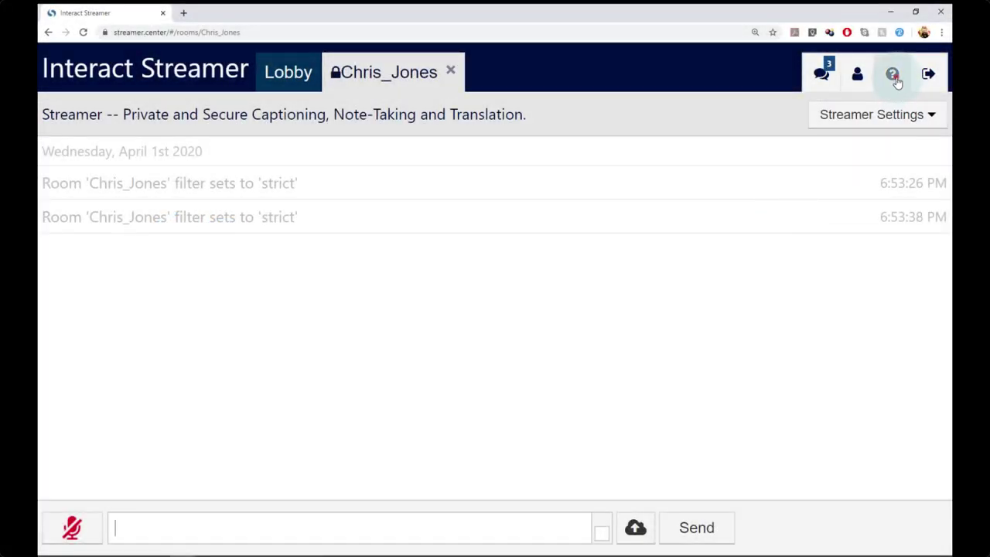
{"action": "left_click", "coordinate": [895, 77]}
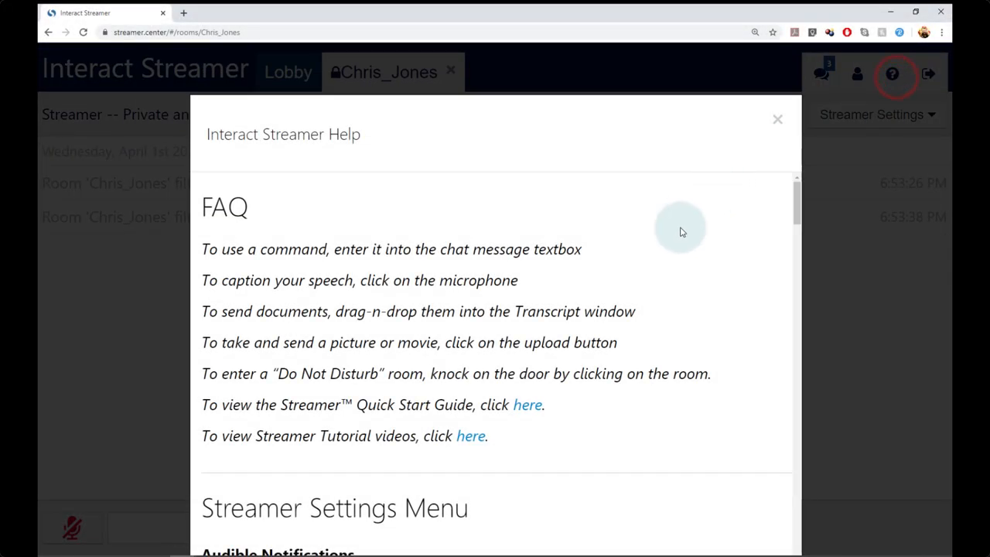
{"action": "scroll", "coordinate": [672, 251], "scroll_direction": "down", "scroll_amount": 10}
{"action": "scroll", "coordinate": [673, 251], "scroll_direction": "down", "scroll_amount": 5}
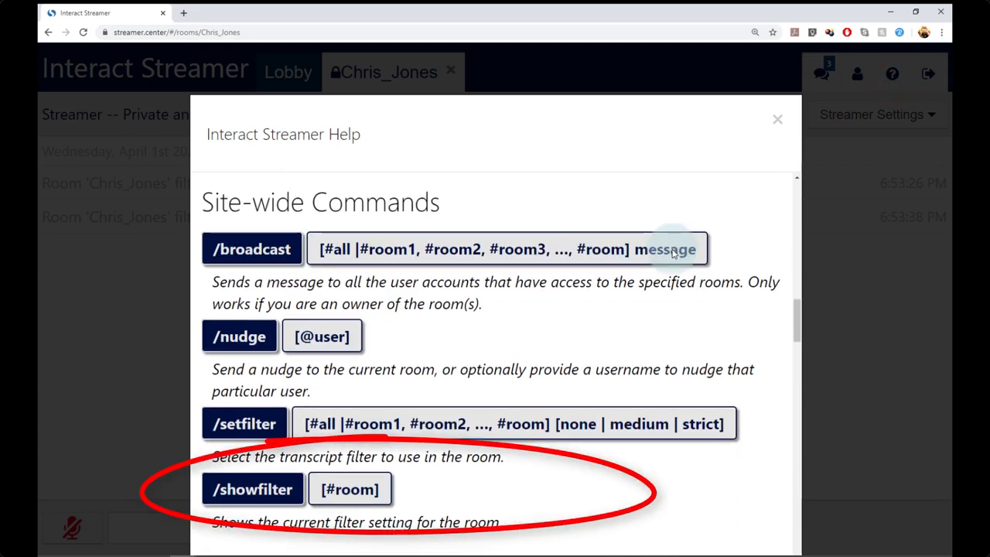
{"action": "left_click", "coordinate": [781, 127]}
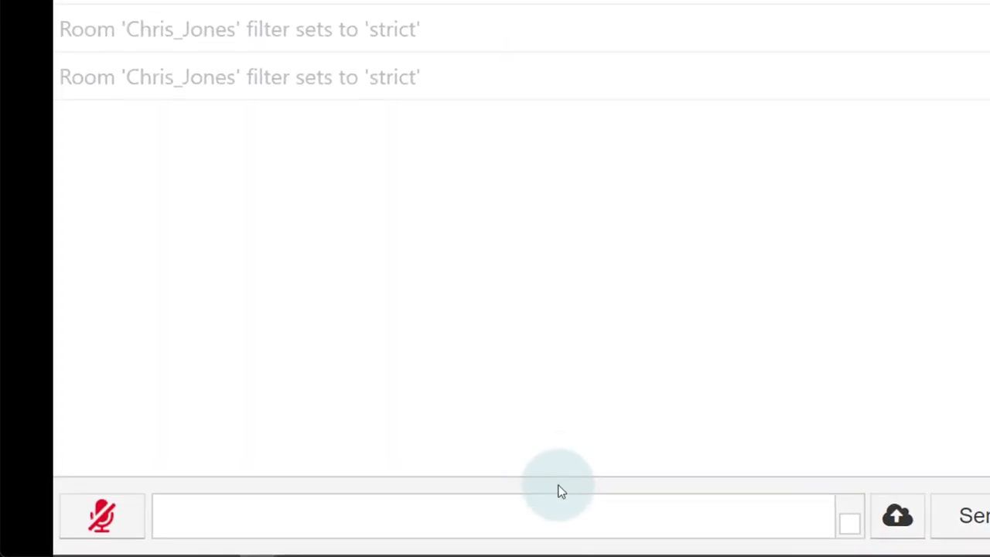
Step: Send '/showfilter', with the transcript reporting the room filter as 'strict'
{"action": "left_click", "coordinate": [564, 516]}
{"action": "type", "text": "/showfilter"}
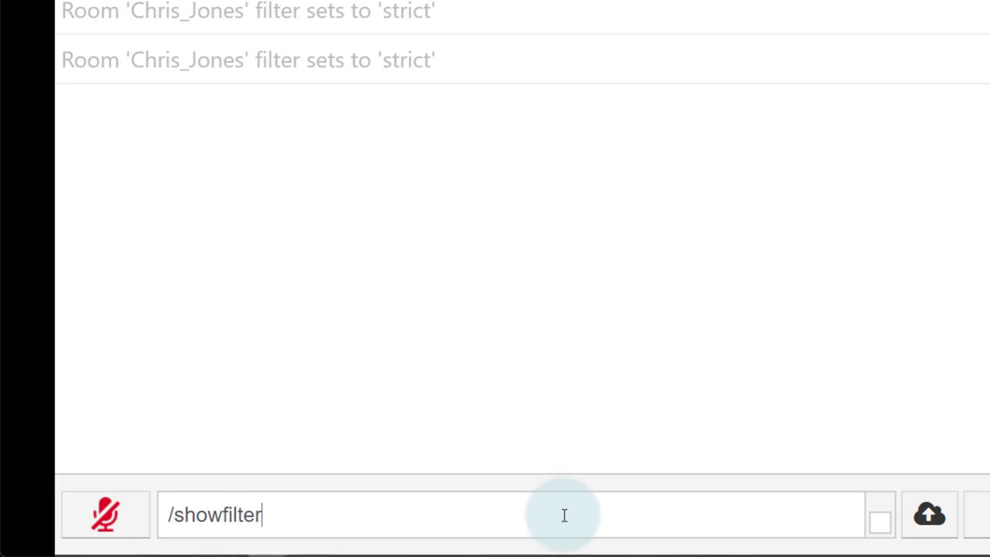
{"action": "key", "text": "Return"}
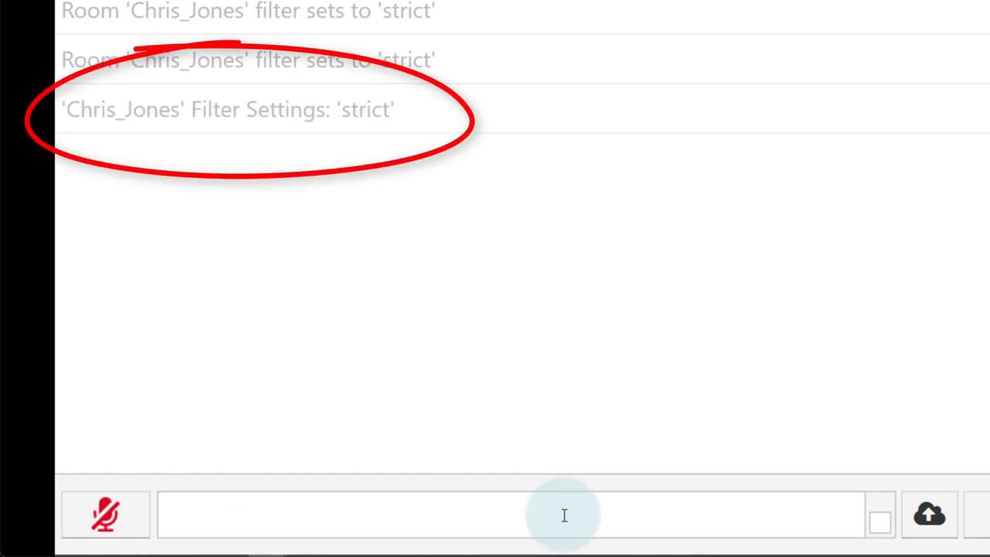